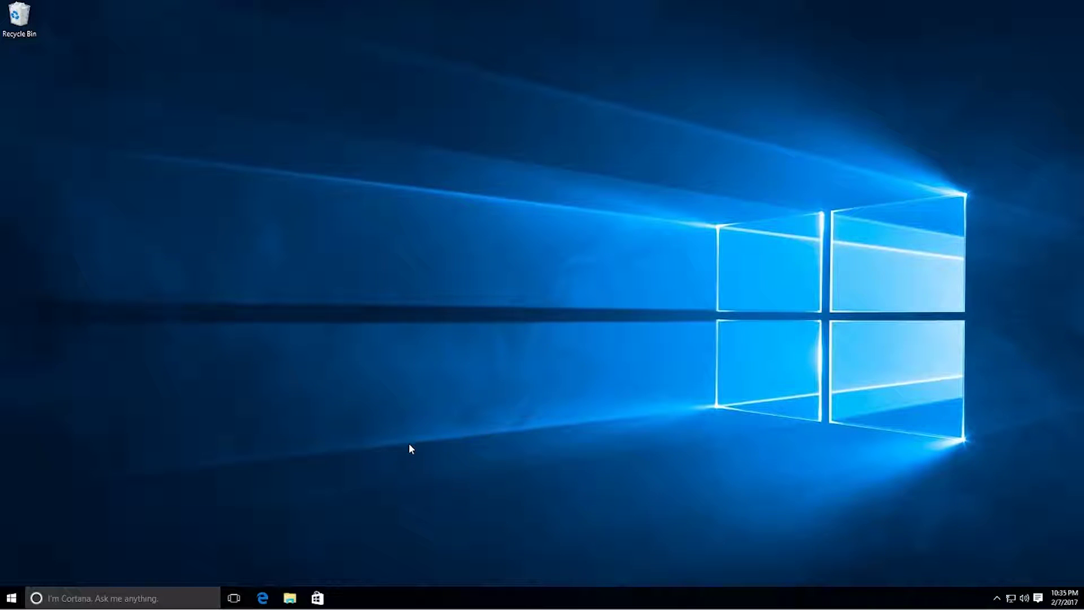
# Launch Microsoft Edge, centre its window and go to Ninite.com.
pyautogui.click(263, 597)
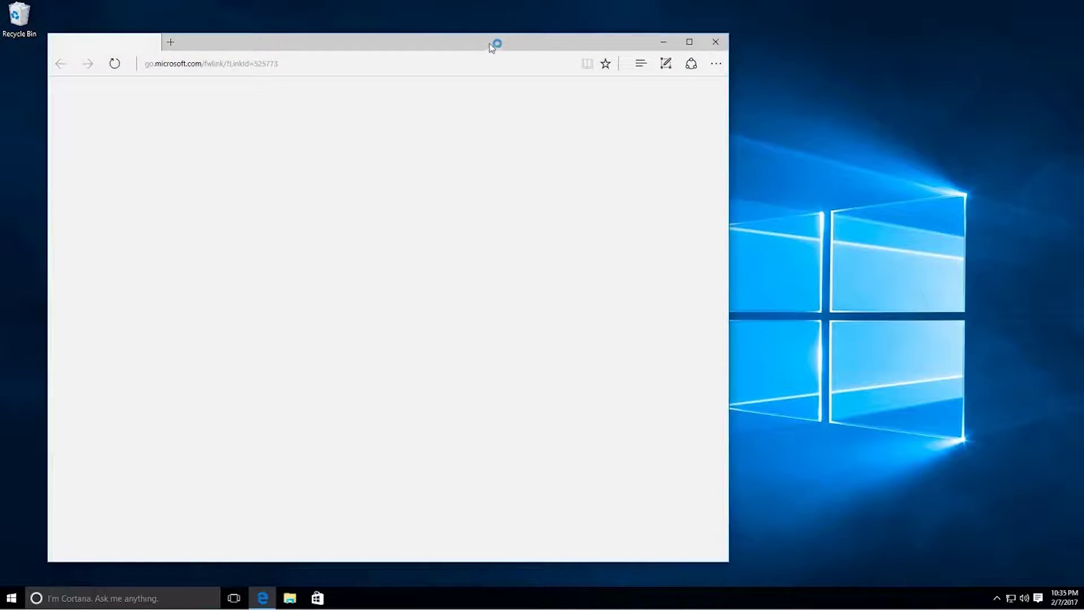
pyautogui.moveTo(496, 45); pyautogui.dragTo(685, 41)
pyautogui.click(542, 60)
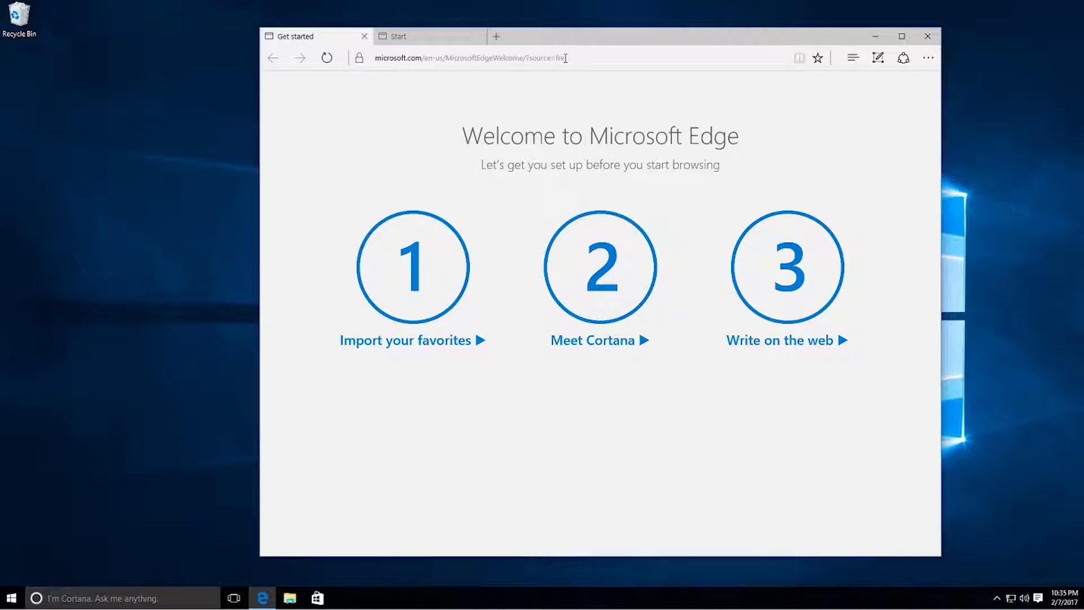
pyautogui.click(573, 59)
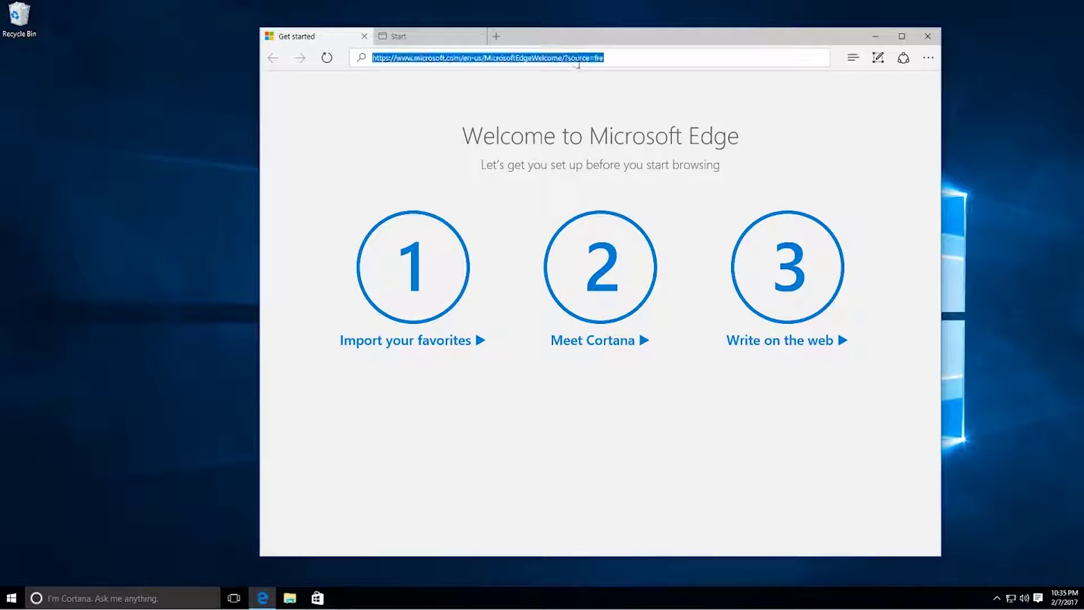
pyautogui.write('Ninite')
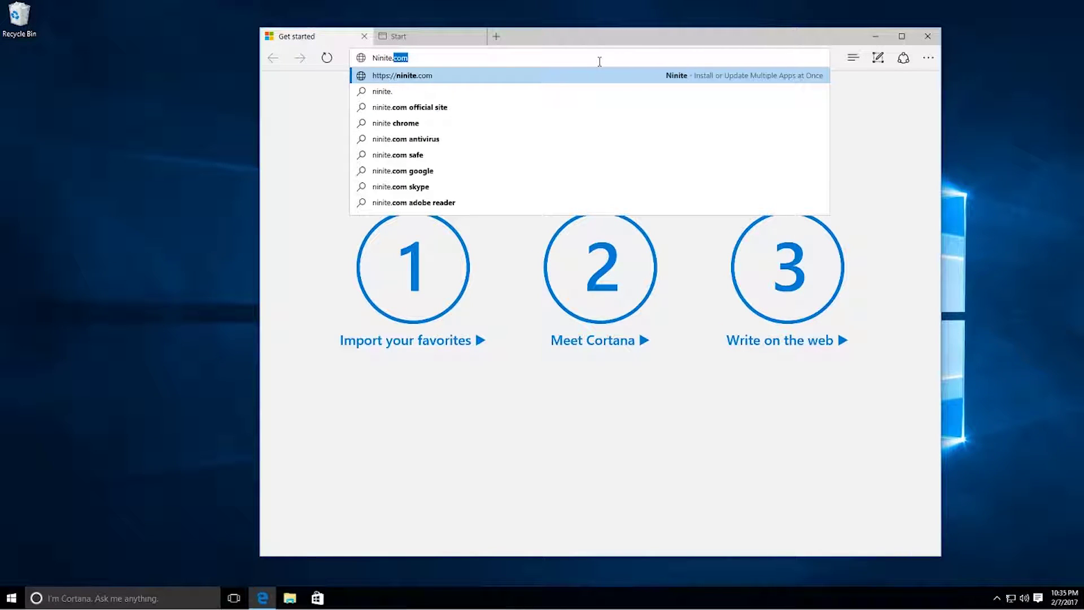
pyautogui.write('.com')
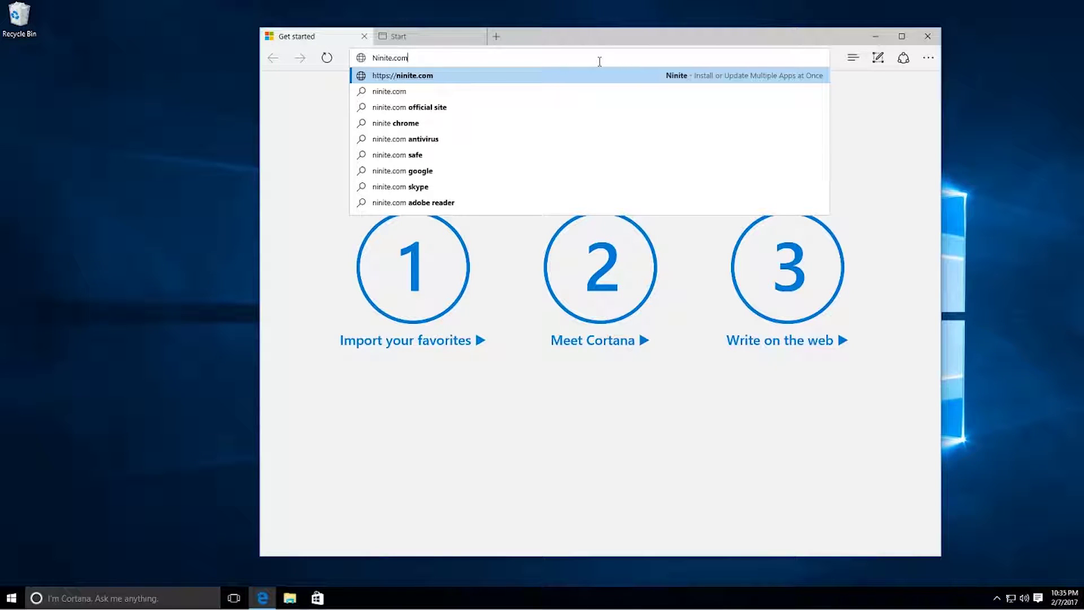
pyautogui.press('Return')
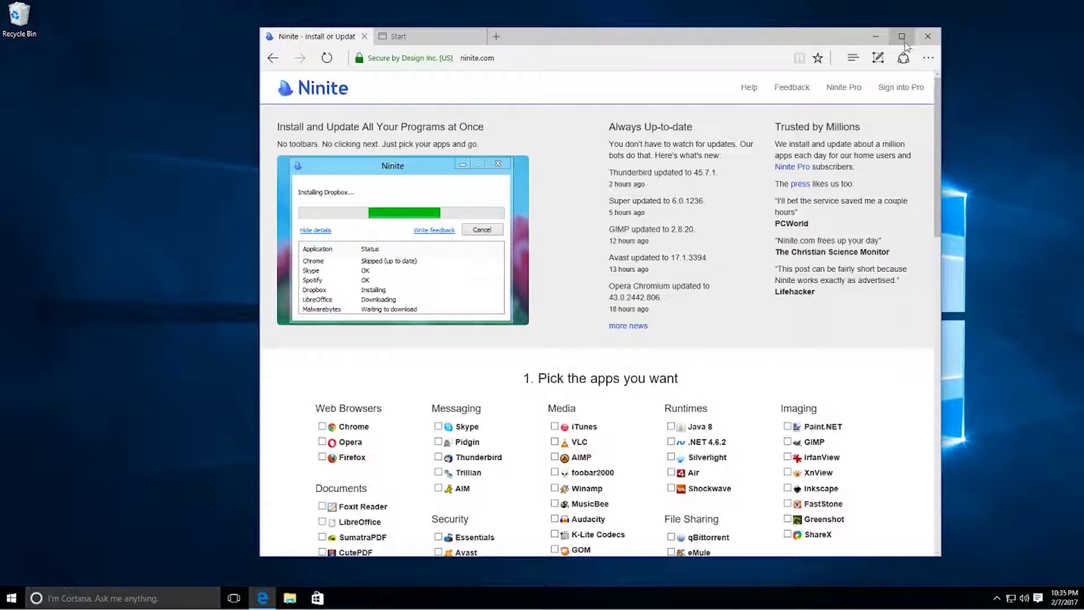
pyautogui.moveTo(806, 44); pyautogui.dragTo(805, 36)
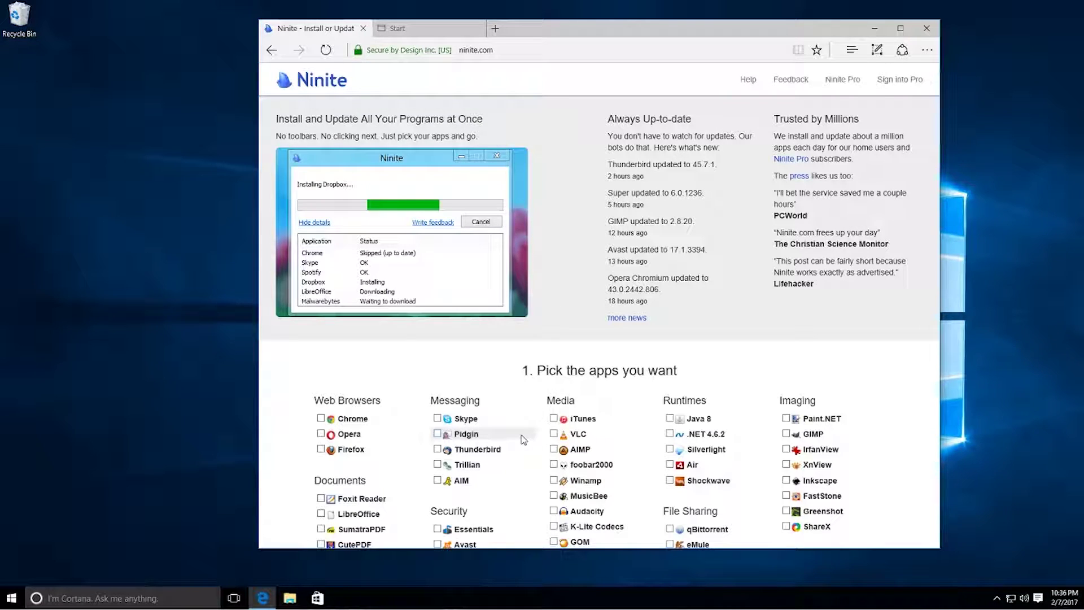
pyautogui.scroll(-2, 520, 436)
pyautogui.scroll(-3, 521, 435)
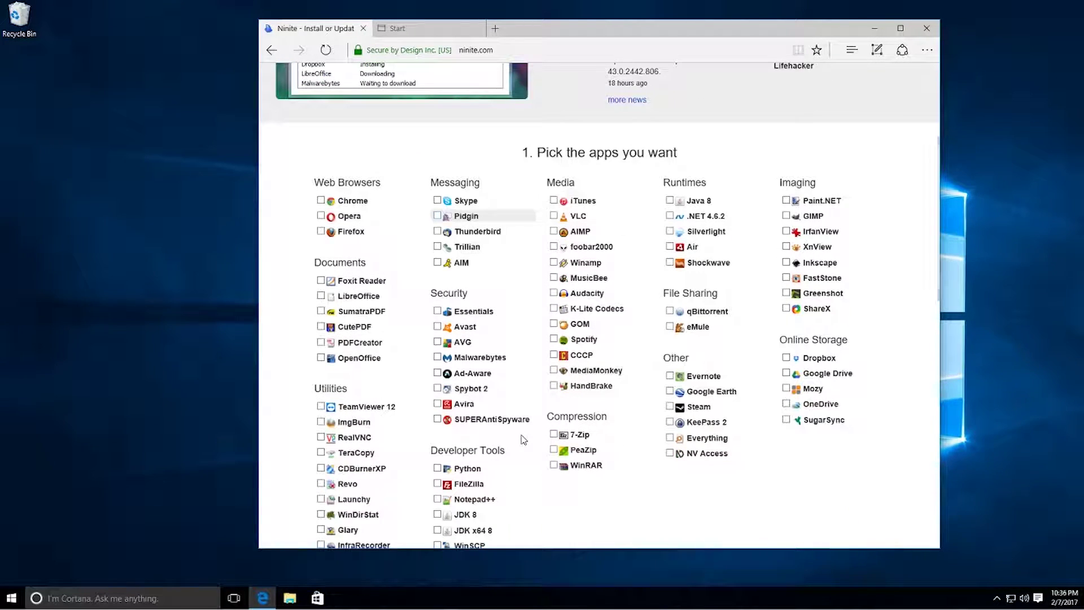
pyautogui.scroll(-1, 524, 439)
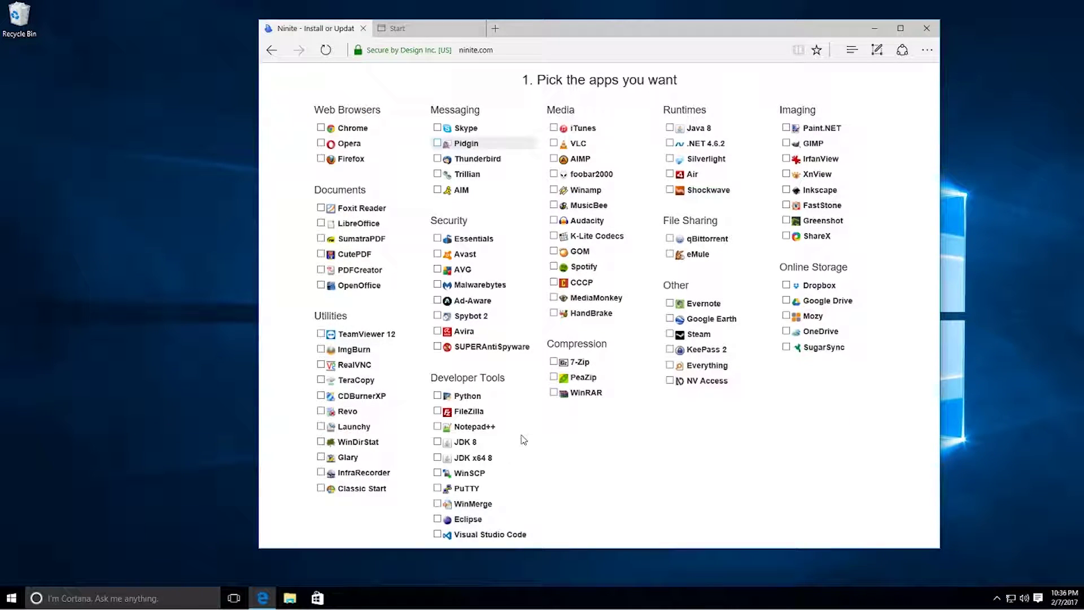
pyautogui.scroll(2, 519, 435)
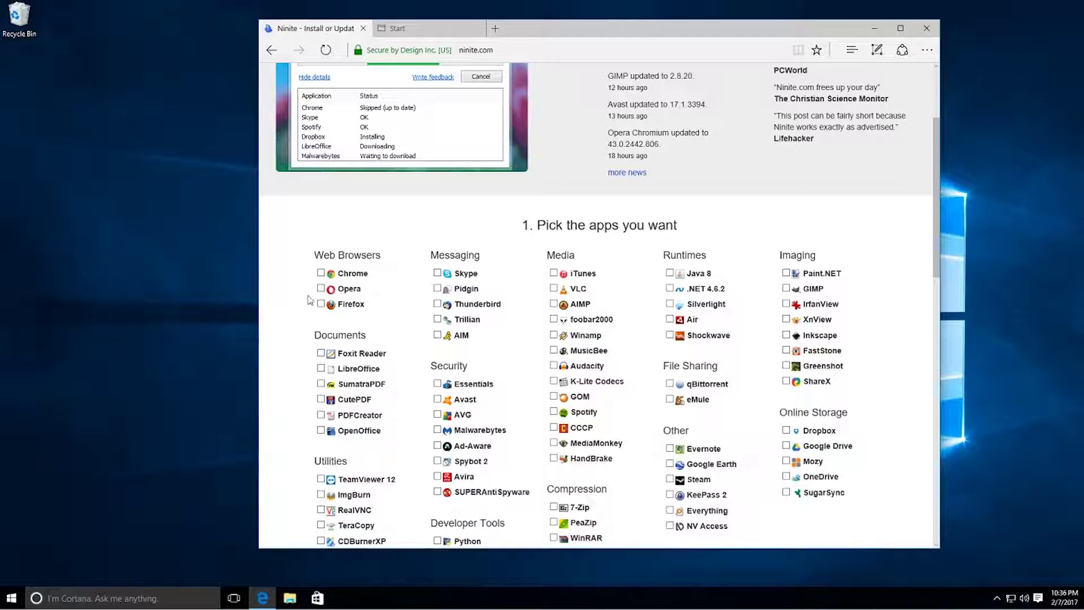
# Tick Chrome, TeamViewer 12 and Malwarebytes in the Ninite app list.
pyautogui.click(321, 274)
pyautogui.scroll(-1, 299, 378)
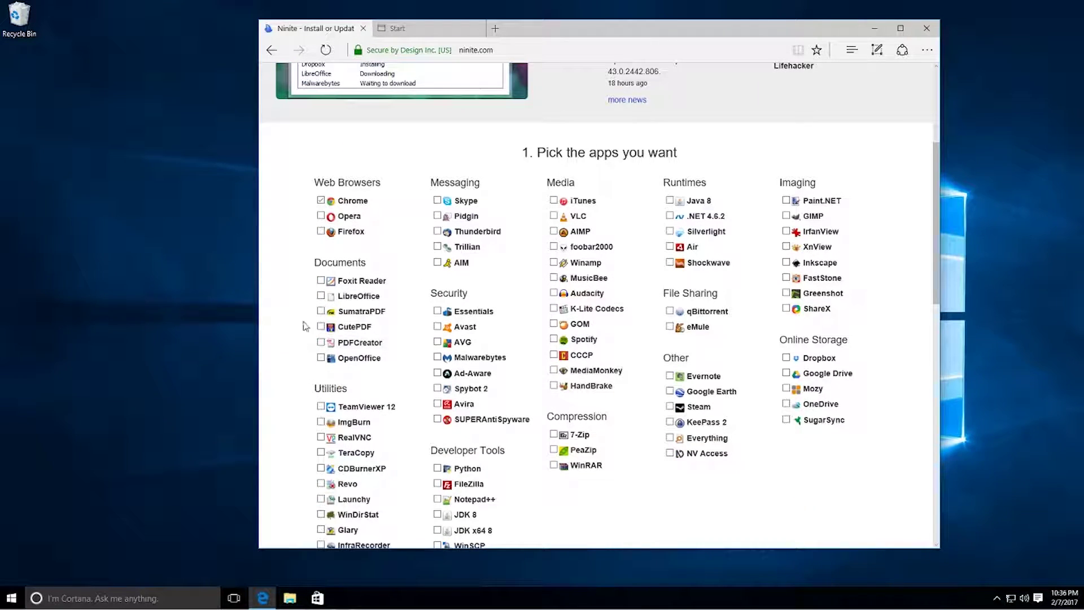
pyautogui.scroll(-1, 292, 398)
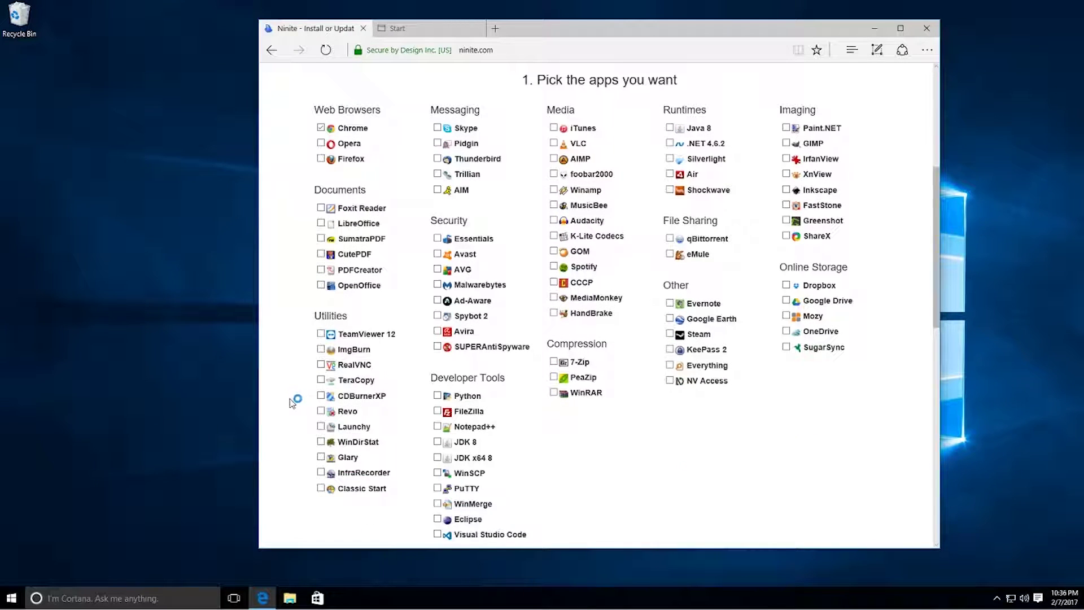
pyautogui.click(321, 333)
pyautogui.scroll(1, 424, 266)
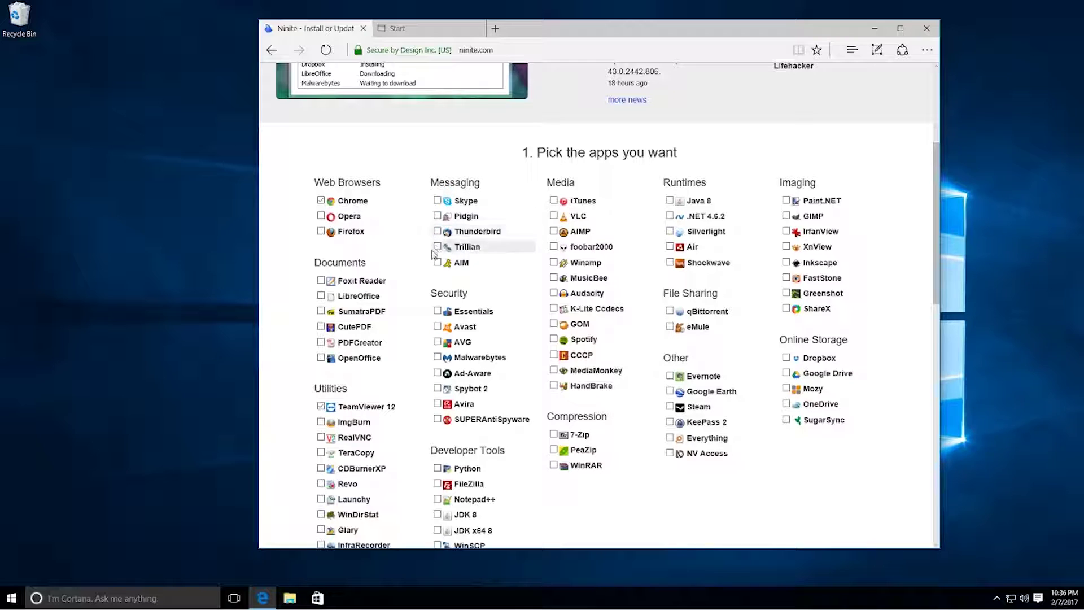
pyautogui.scroll(-1, 449, 246)
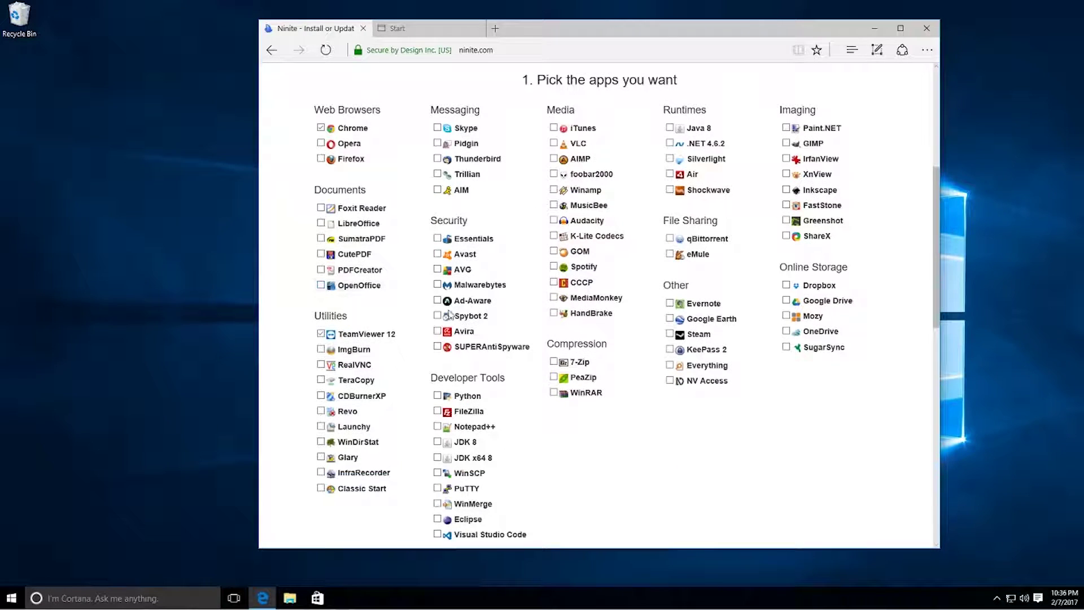
pyautogui.click(438, 284)
pyautogui.scroll(-1, 425, 382)
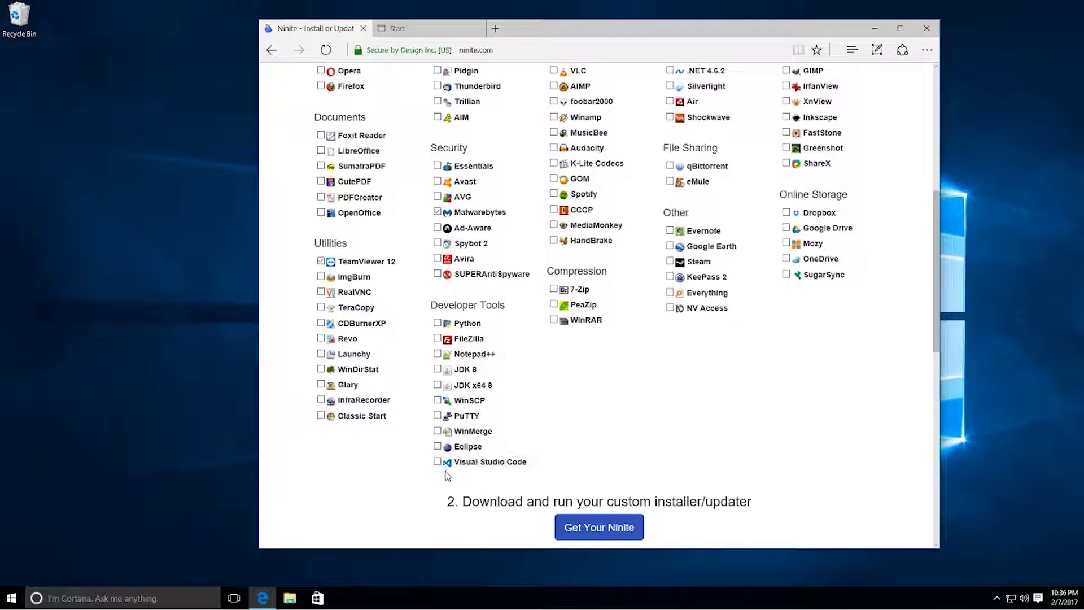
pyautogui.scroll(2, 575, 305)
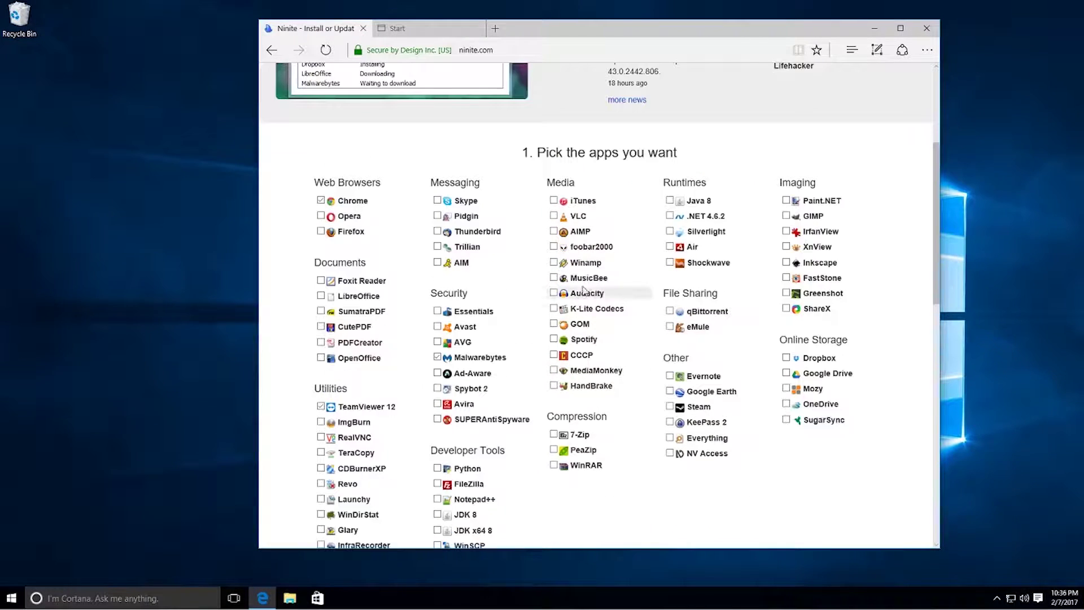
# Tick iTunes, VLC, 7-Zip and the Java 8, .NET 4.6.2, Silverlight and Air runtimes.
pyautogui.click(555, 201)
pyautogui.click(554, 216)
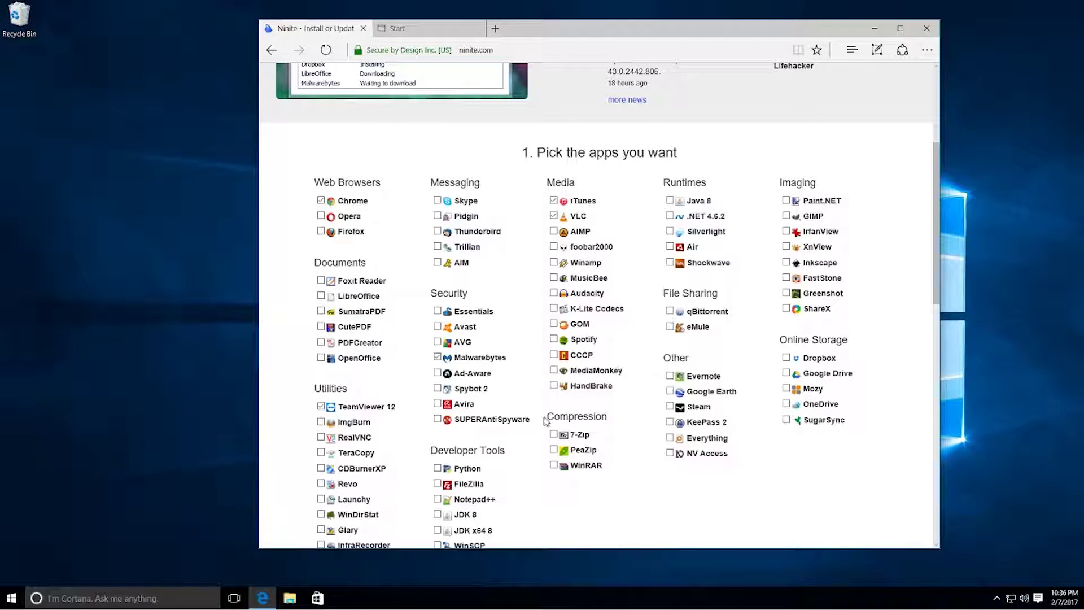
pyautogui.click(554, 436)
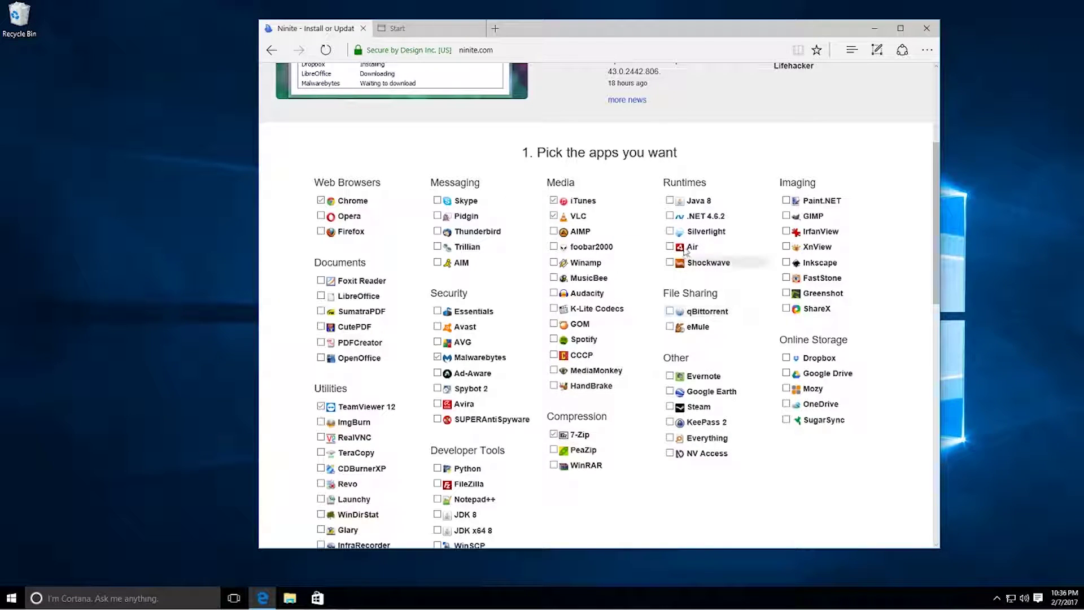
pyautogui.click(670, 201)
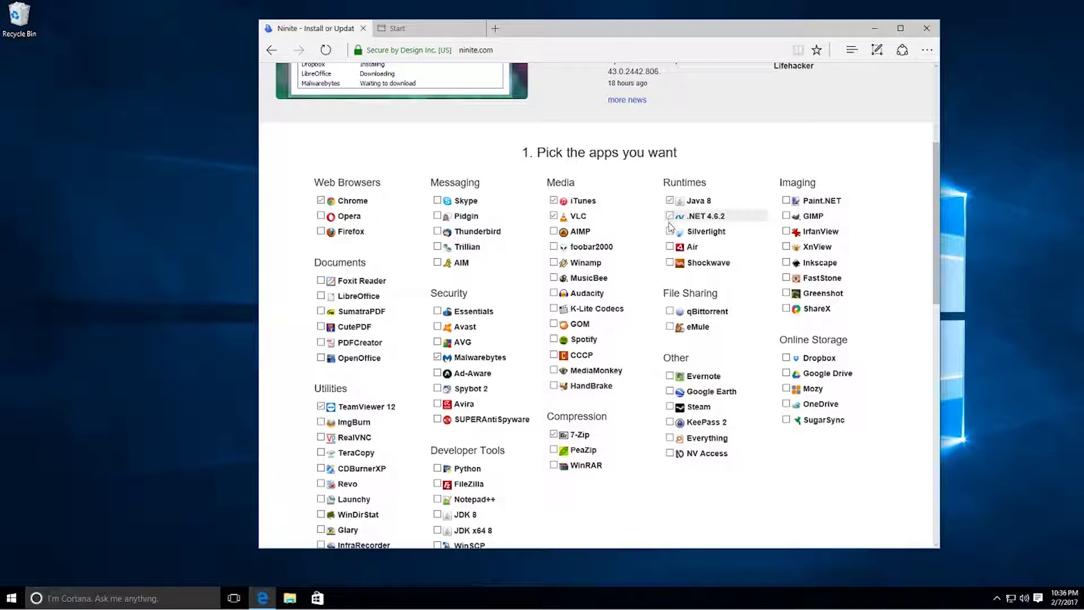
pyautogui.click(669, 232)
pyautogui.click(670, 247)
pyautogui.click(669, 263)
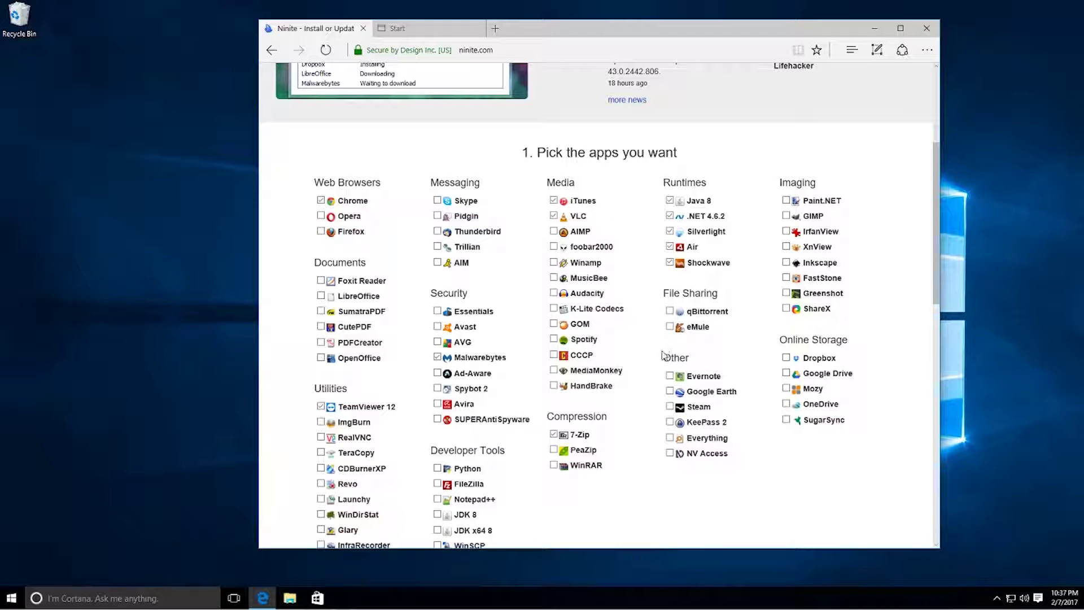
# Scroll through the list to confirm the eleven ticked apps and reach the download step.
pyautogui.scroll(-1, 665, 354)
pyautogui.scroll(1, 659, 344)
pyautogui.scroll(1, 658, 344)
pyautogui.scroll(-1, 659, 346)
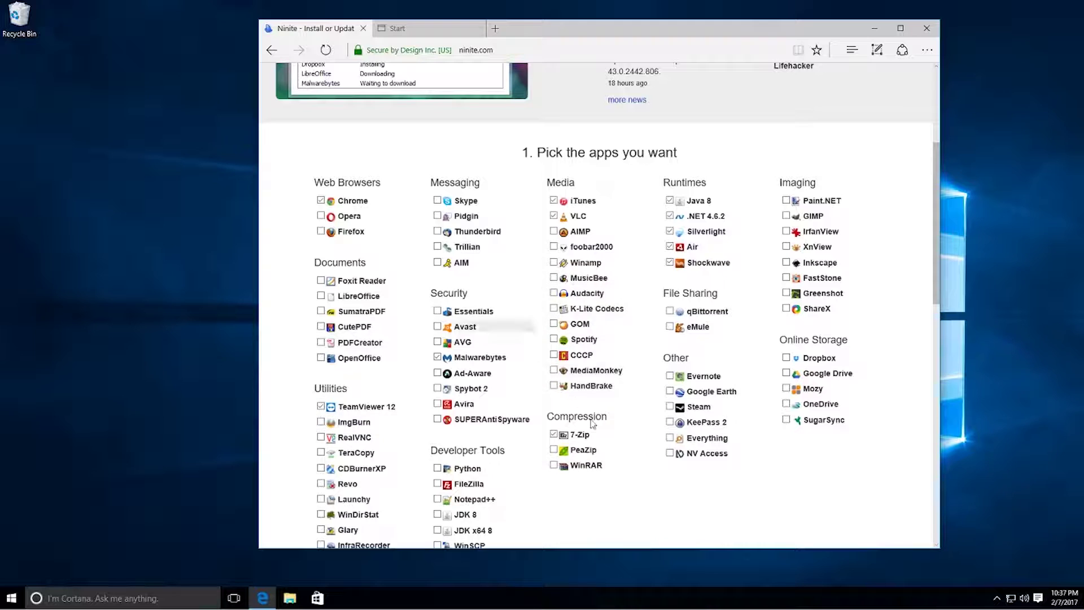
pyautogui.scroll(-1, 654, 472)
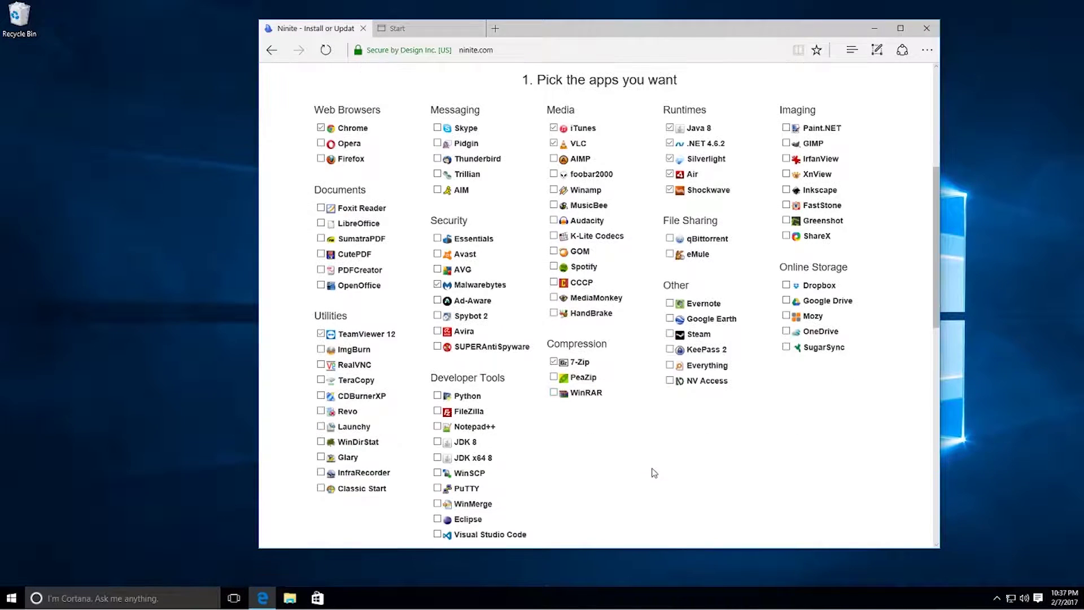
pyautogui.scroll(-1, 645, 469)
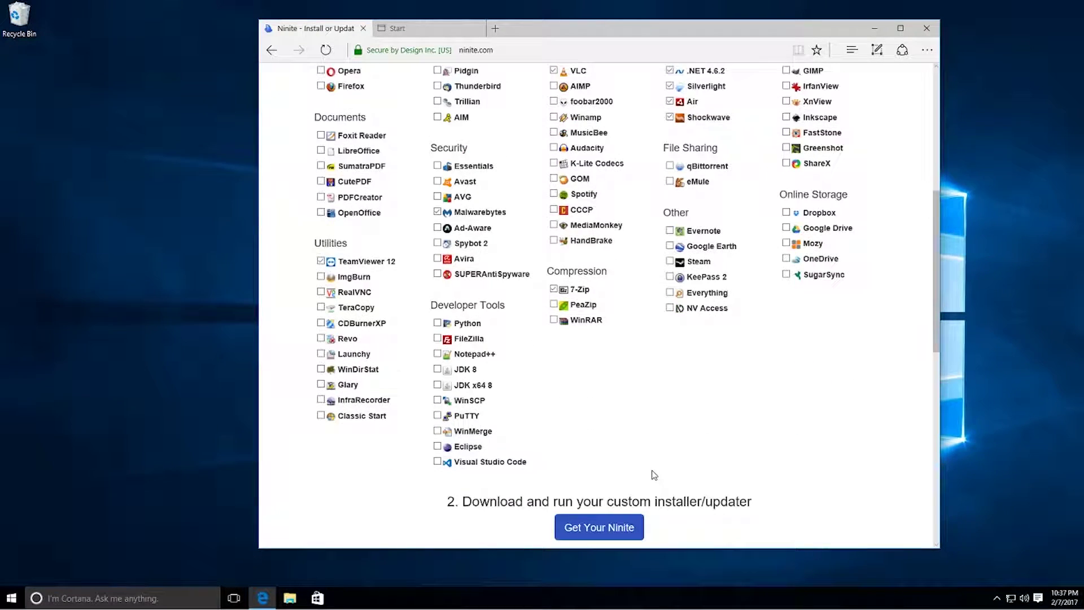
pyautogui.scroll(3, 649, 471)
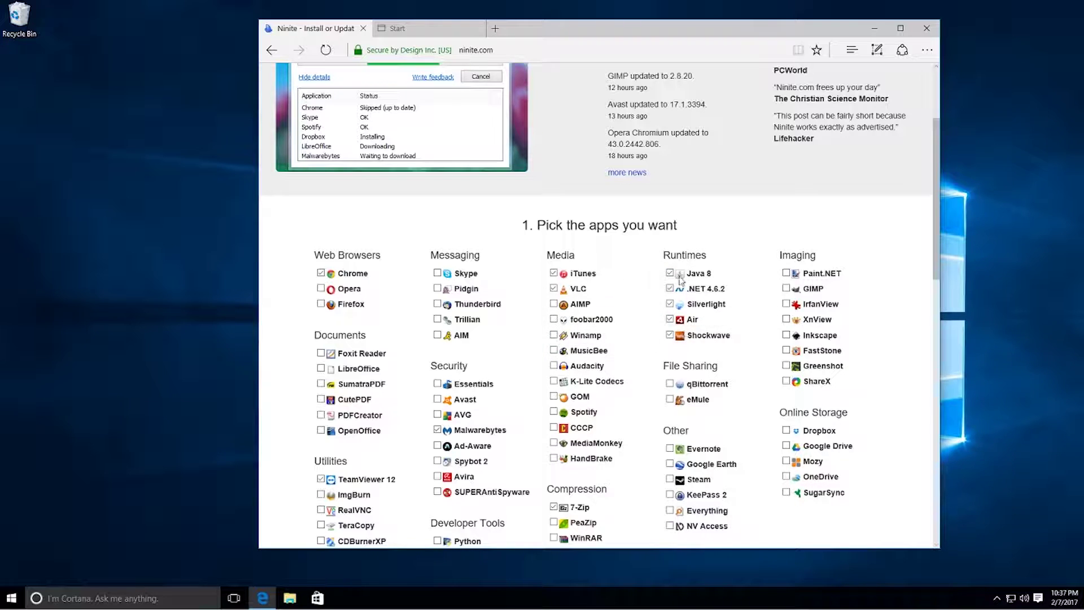
pyautogui.scroll(-1, 638, 380)
pyautogui.scroll(-7, 636, 375)
pyautogui.scroll(2, 599, 316)
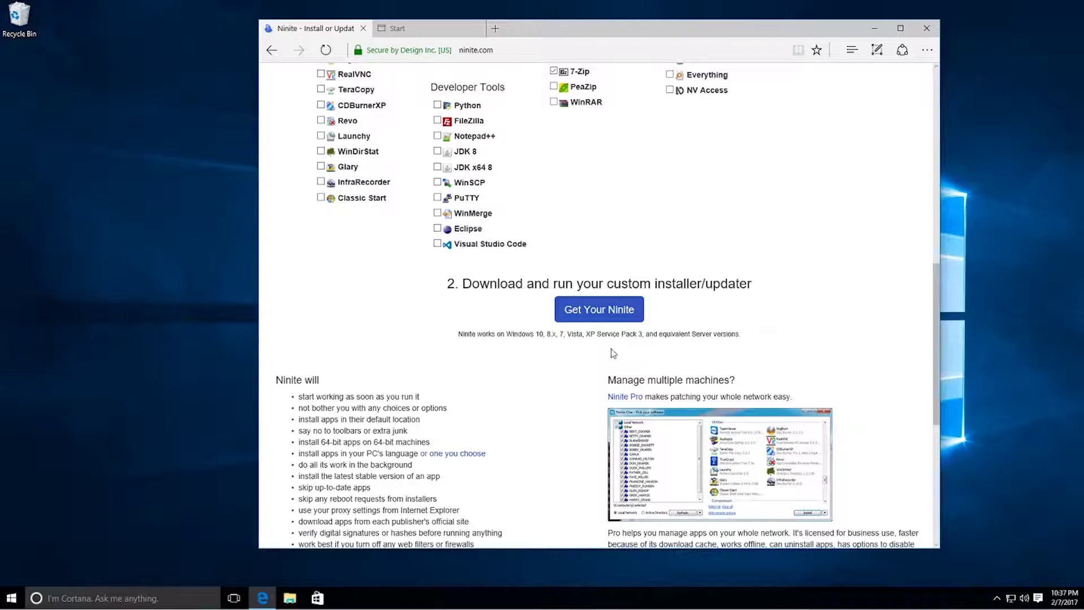
# Download the custom Ninite installer for the picked apps and run it.
pyautogui.click(591, 313)
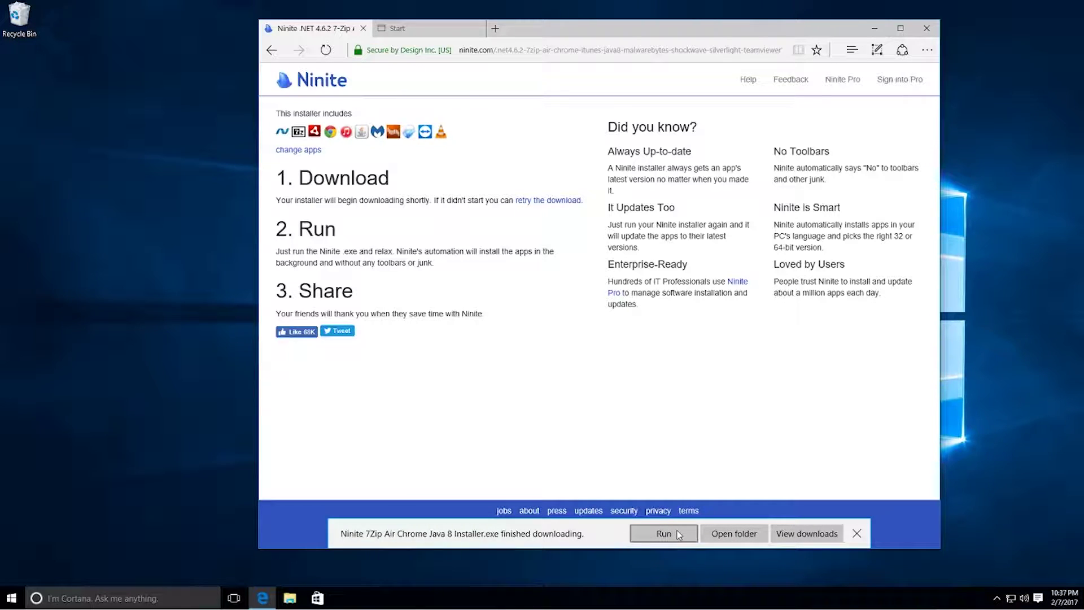
pyautogui.click(676, 531)
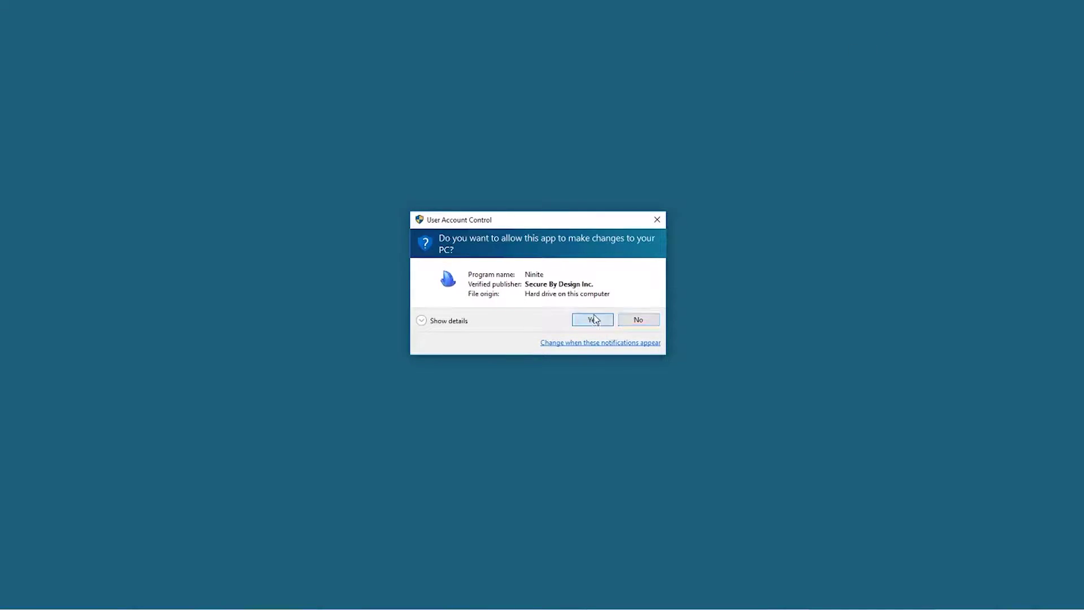
# Allow the installer's changes and show the per-app status list while it installs.
pyautogui.click(593, 320)
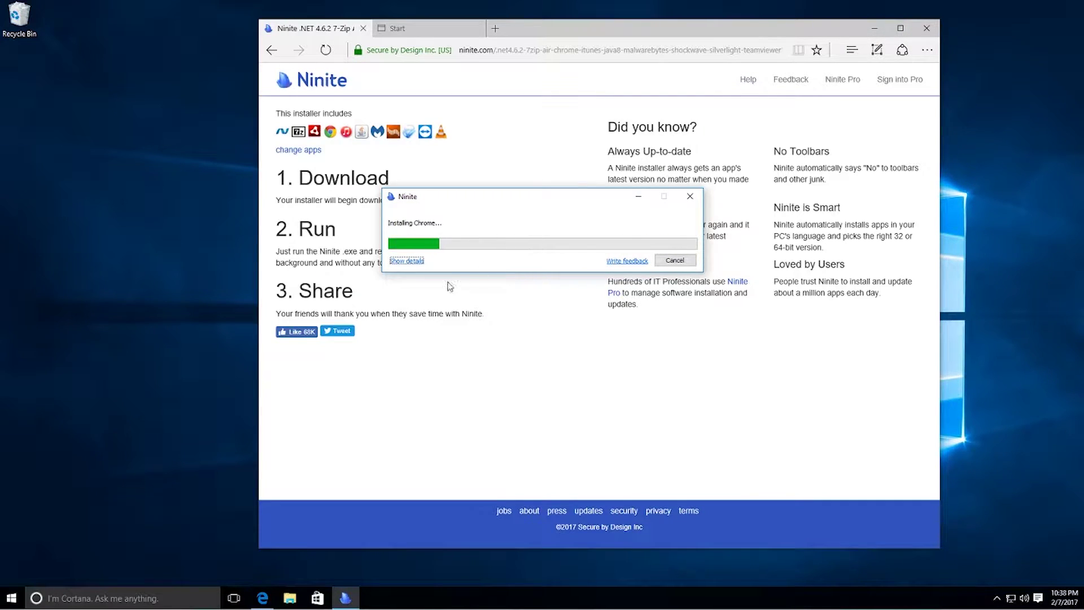
pyautogui.click(419, 261)
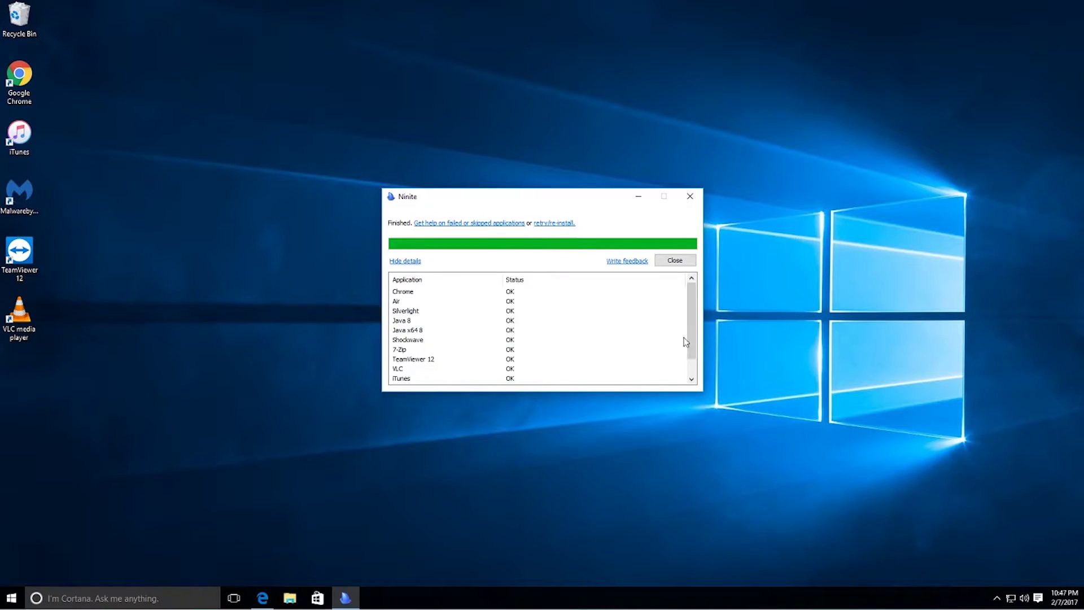
# Review all statuses, noting .NET 4.6.2 failed pending reboot, and move the window aside.
pyautogui.moveTo(691, 337); pyautogui.dragTo(691, 354)
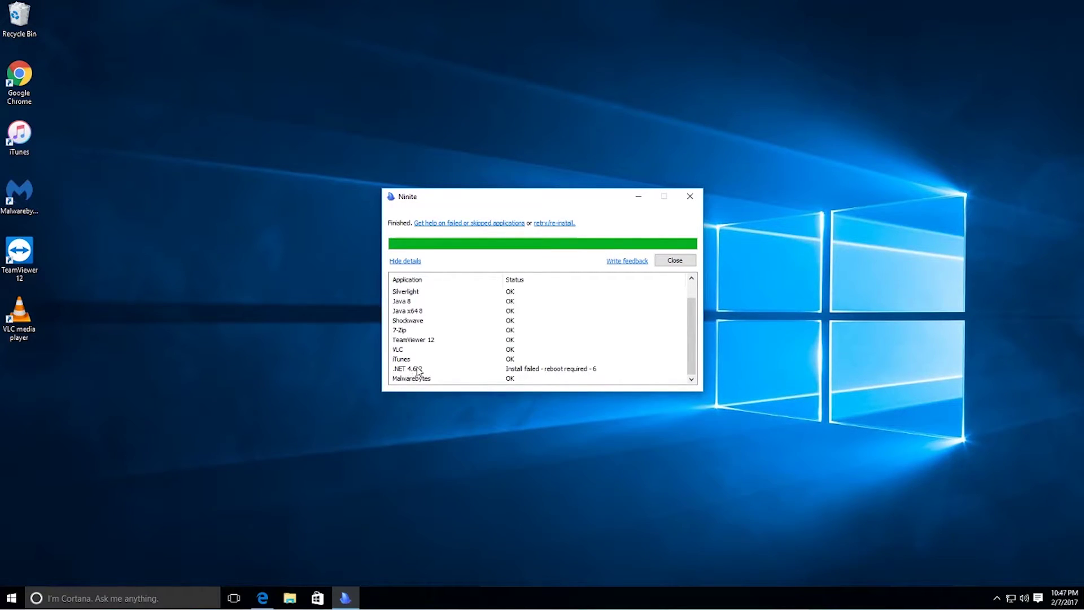
pyautogui.moveTo(571, 199); pyautogui.dragTo(586, 210)
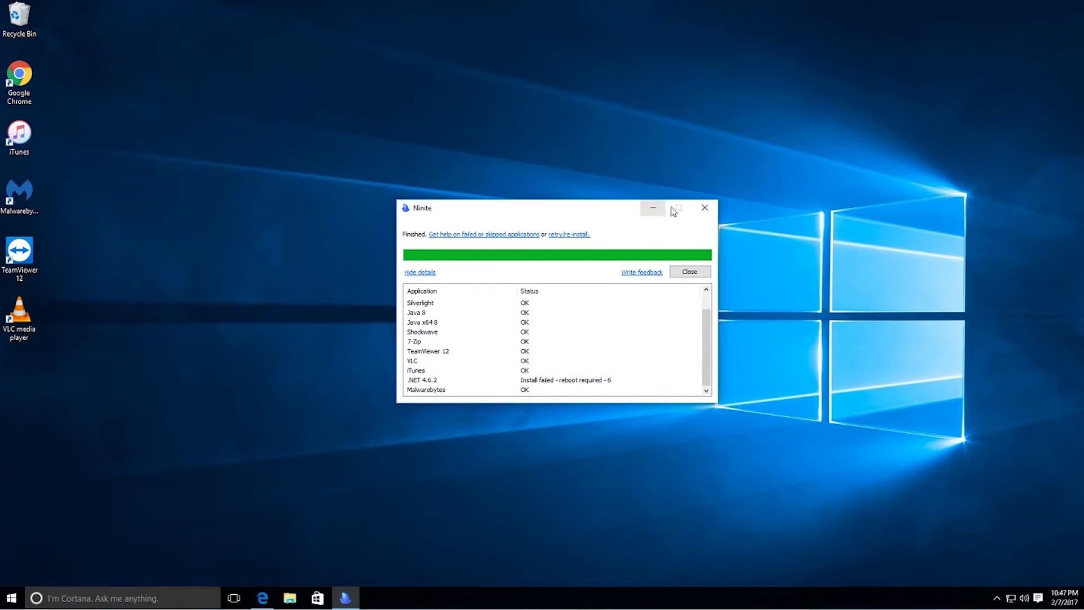
# Close the installer, open the new Google Chrome shortcut, then minimize Chrome.
pyautogui.click(703, 210)
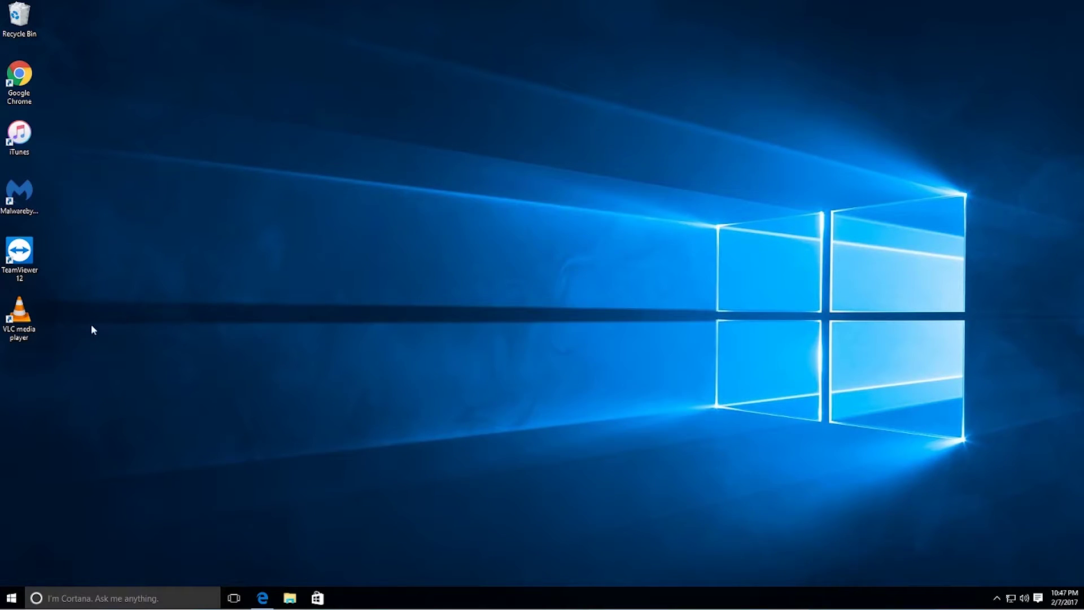
pyautogui.moveTo(92, 69); pyautogui.dragTo(19, 379)
pyautogui.click(29, 81)
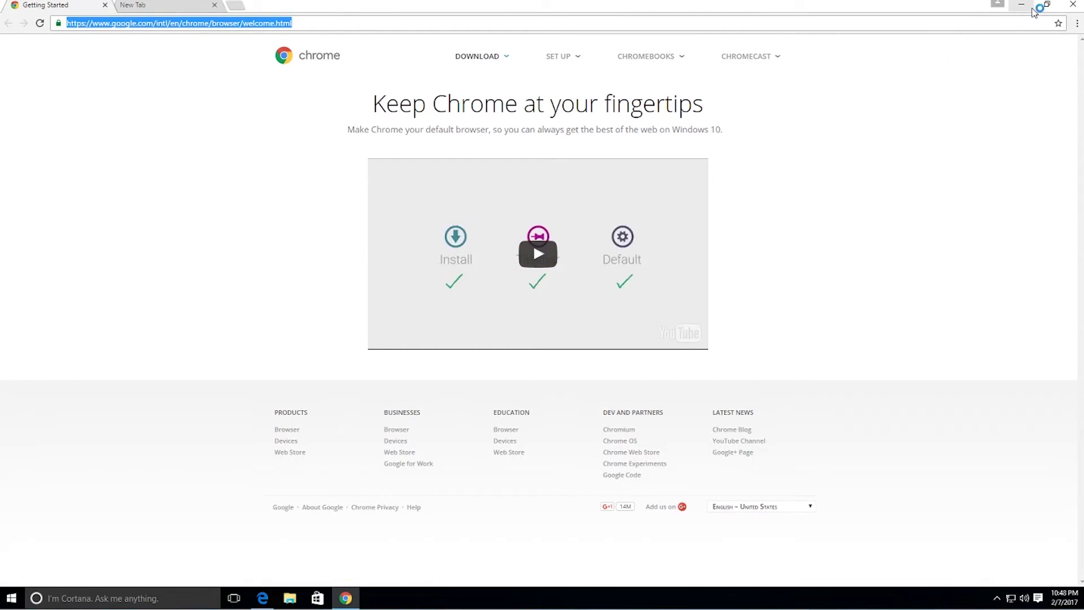
pyautogui.click(1023, 5)
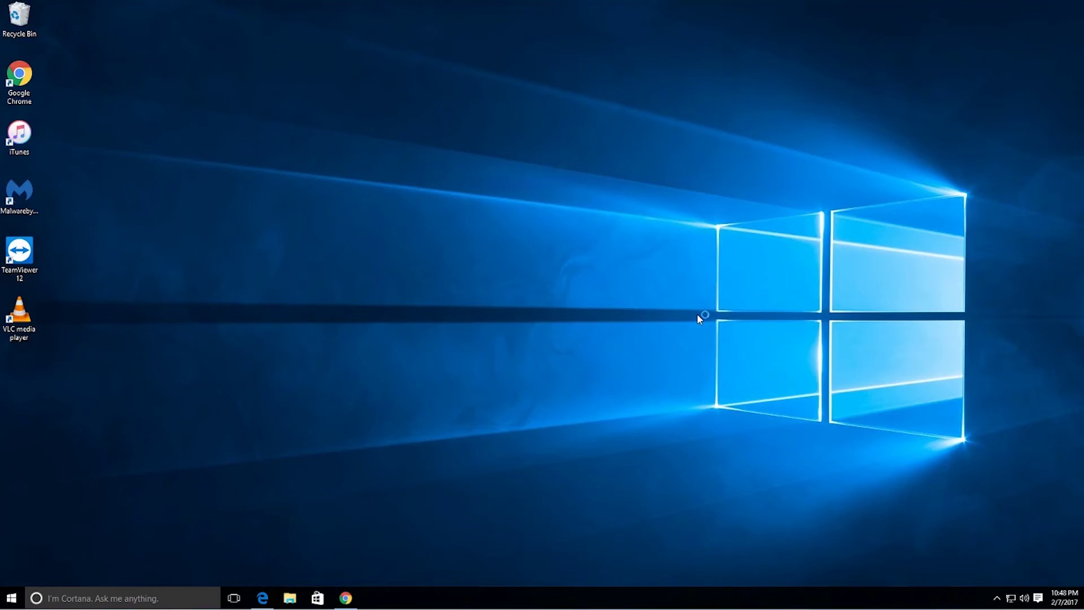